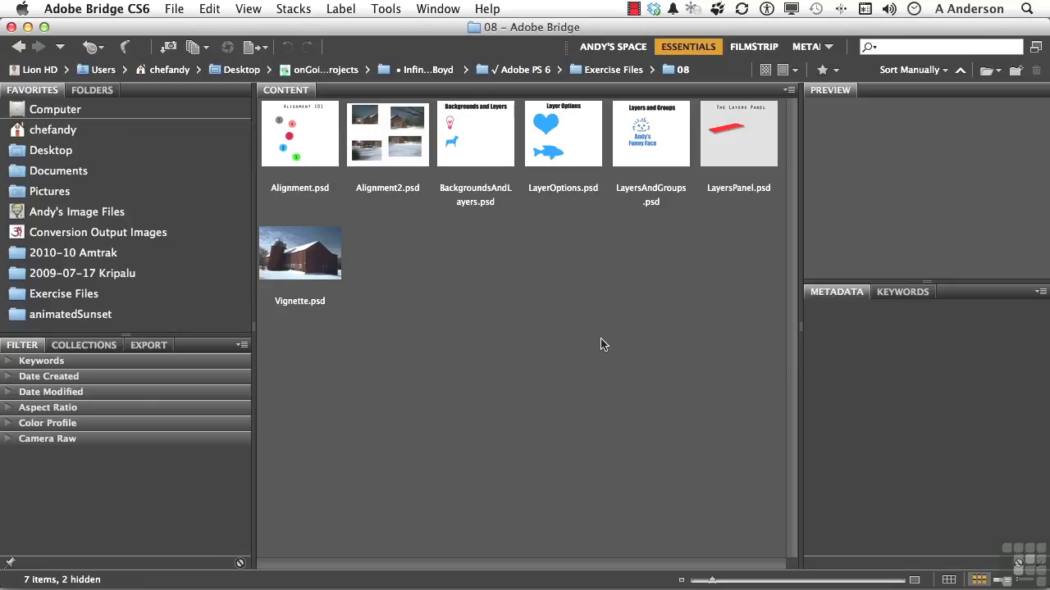
Open LayersAndGroups.psd from the Bridge Content panel in Photoshop
{"action": "double_click", "coordinate": [655, 136]}
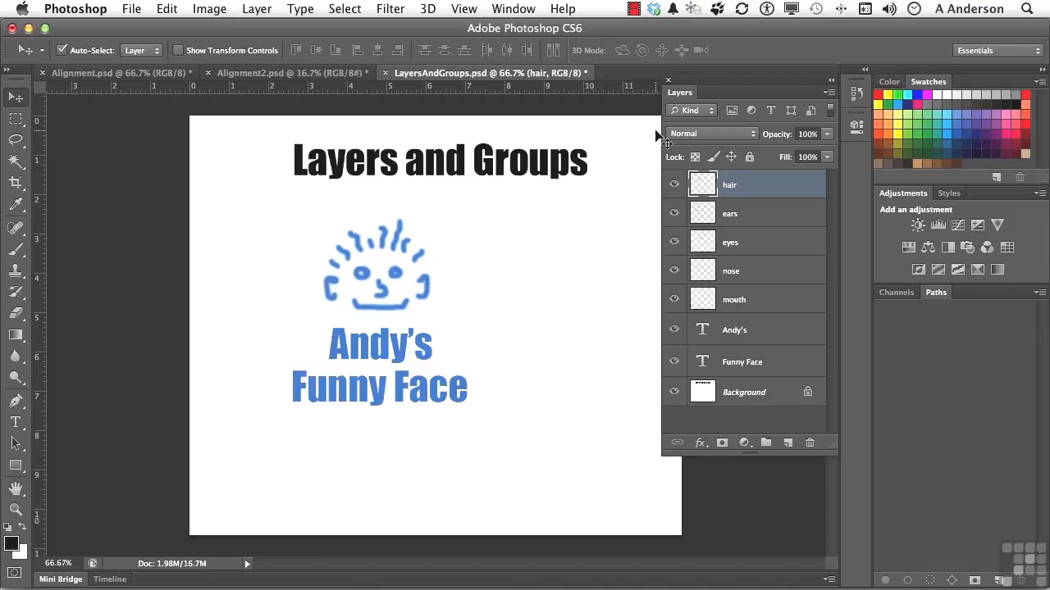
{"action": "left_click", "coordinate": [672, 186]}
{"action": "left_click", "coordinate": [672, 186]}
{"action": "key", "text": "shift"}
{"action": "left_click", "coordinate": [757, 305], "text": "shift"}
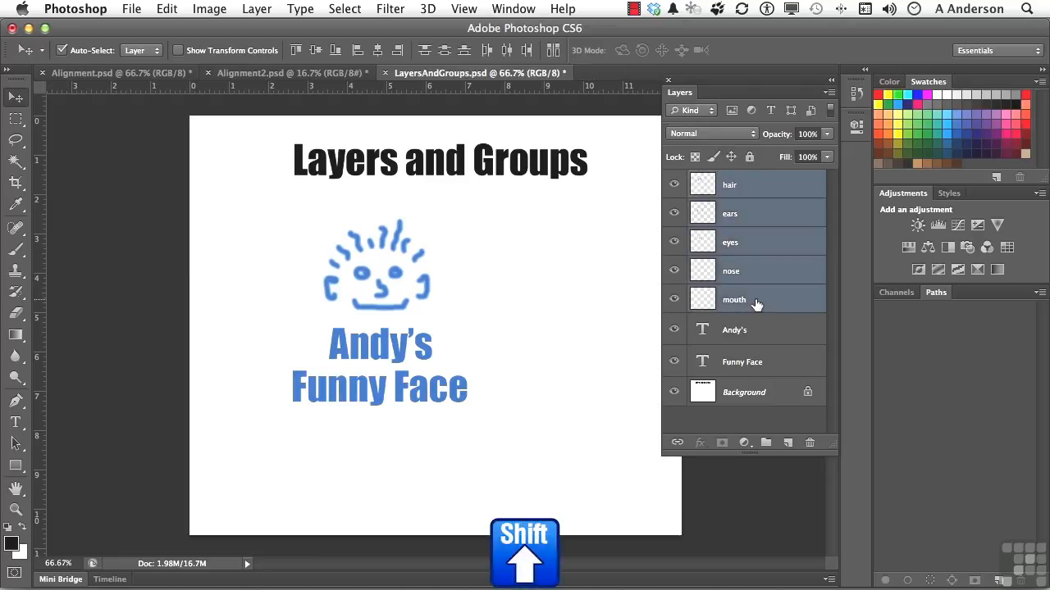
{"action": "mouse_move", "coordinate": [403, 286]}
{"action": "left_mouse_down"}
{"action": "mouse_move", "coordinate": [414, 265]}
{"action": "mouse_move", "coordinate": [486, 270]}
{"action": "mouse_move", "coordinate": [460, 260]}
{"action": "mouse_move", "coordinate": [394, 282]}
{"action": "left_mouse_up"}
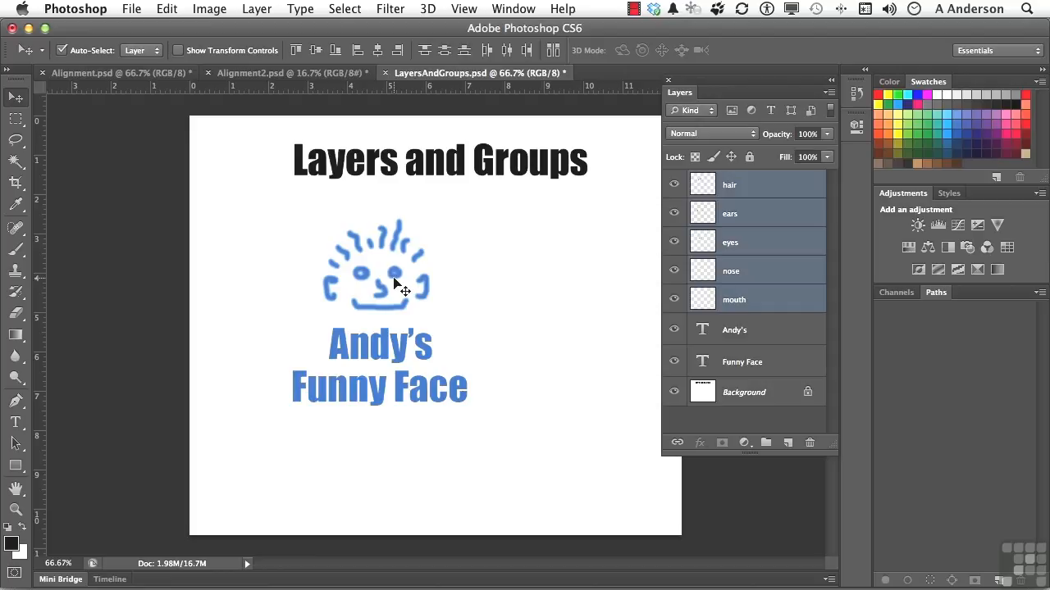
{"action": "left_click", "coordinate": [767, 330]}
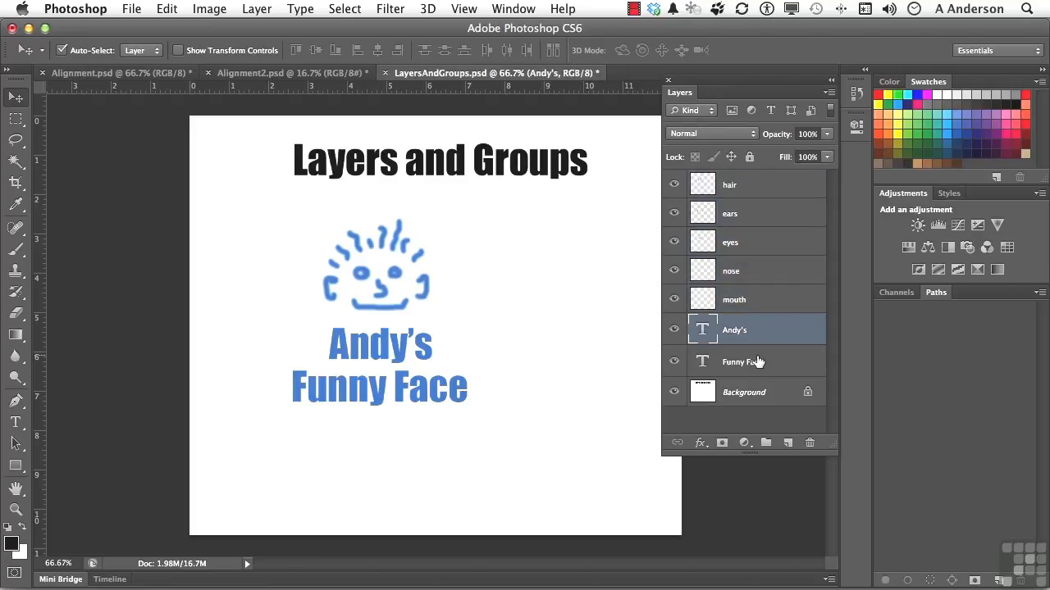
{"action": "left_click", "coordinate": [756, 361]}
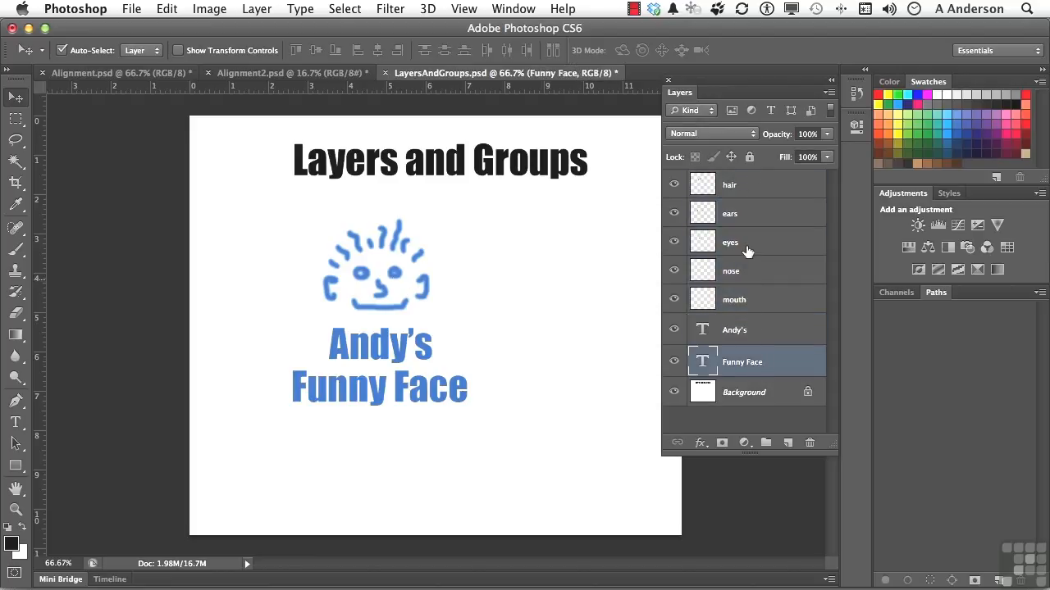
{"action": "left_click", "coordinate": [745, 185]}
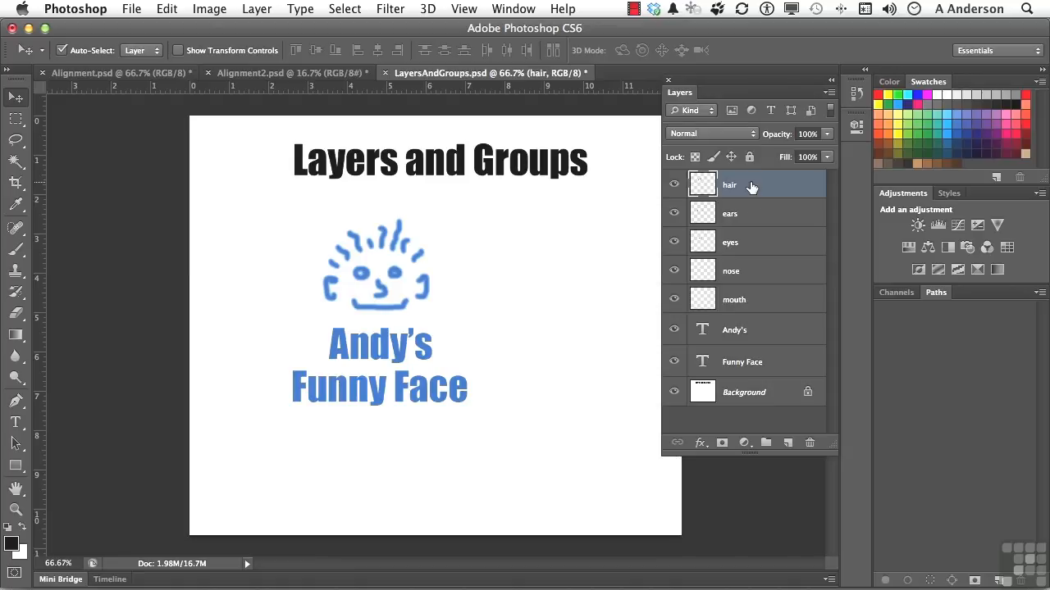
Create a new empty layer group and name it 'Face Elements'
{"action": "left_click", "coordinate": [766, 443]}
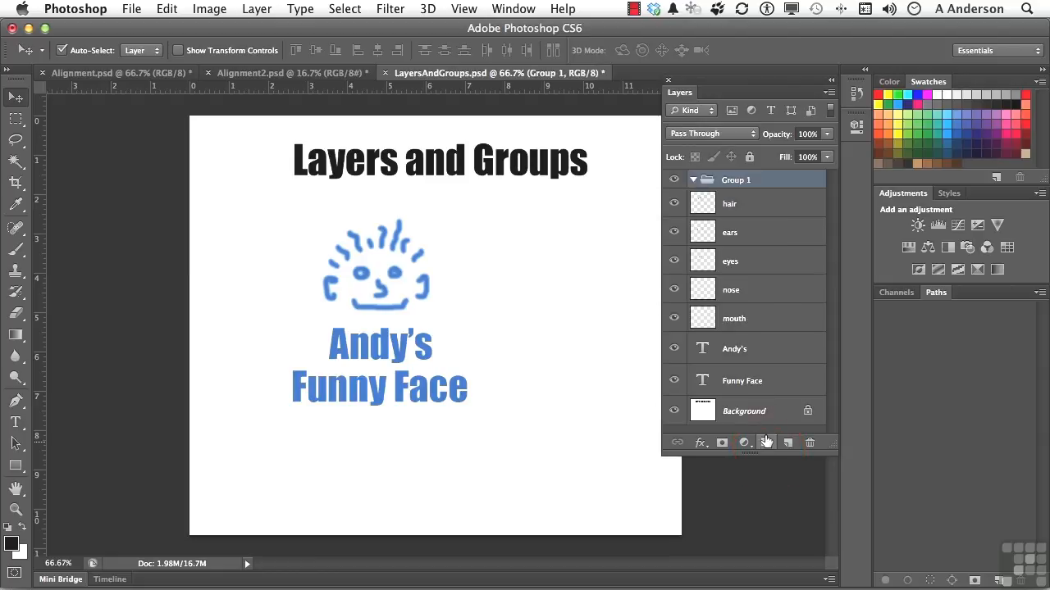
{"action": "double_click", "coordinate": [734, 180]}
{"action": "type", "text": "Face Elements"}
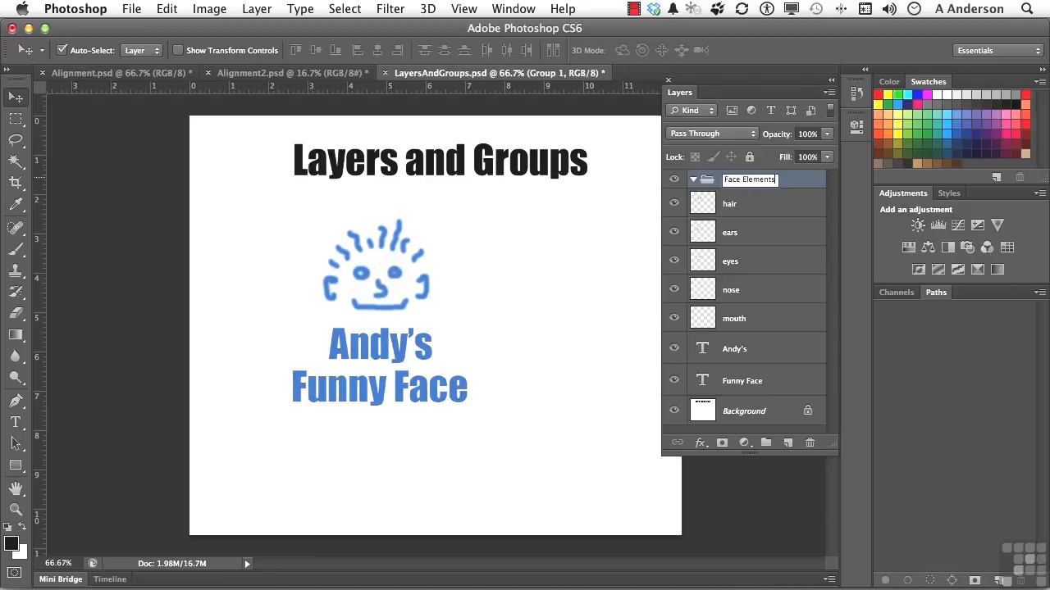
Move the hair, ears, eyes, nose and mouth layers into Face Elements and collapse it
{"action": "left_click", "coordinate": [729, 209]}
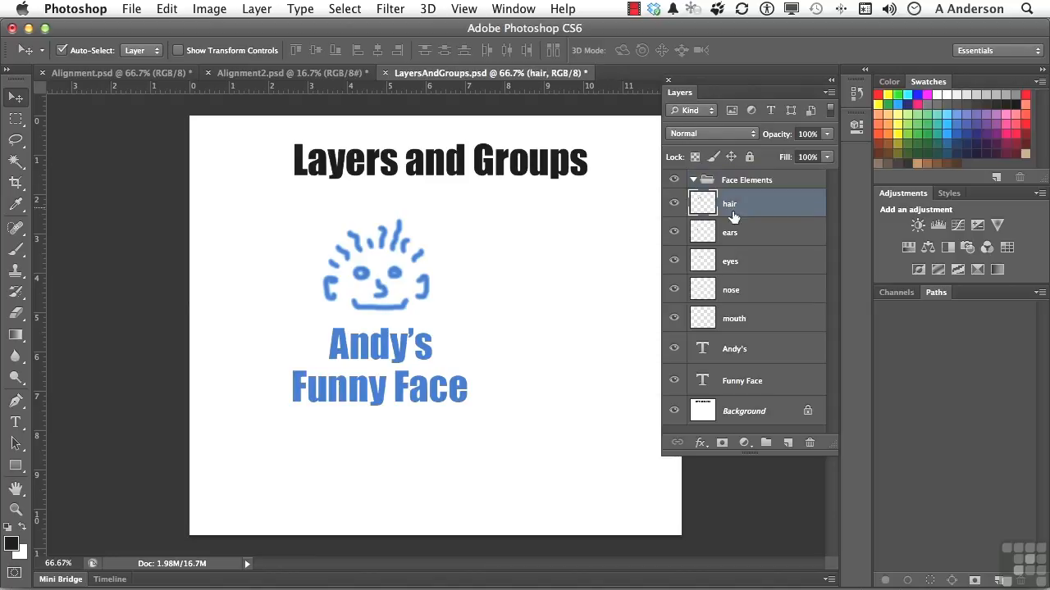
{"action": "left_click", "coordinate": [750, 321], "text": "shift"}
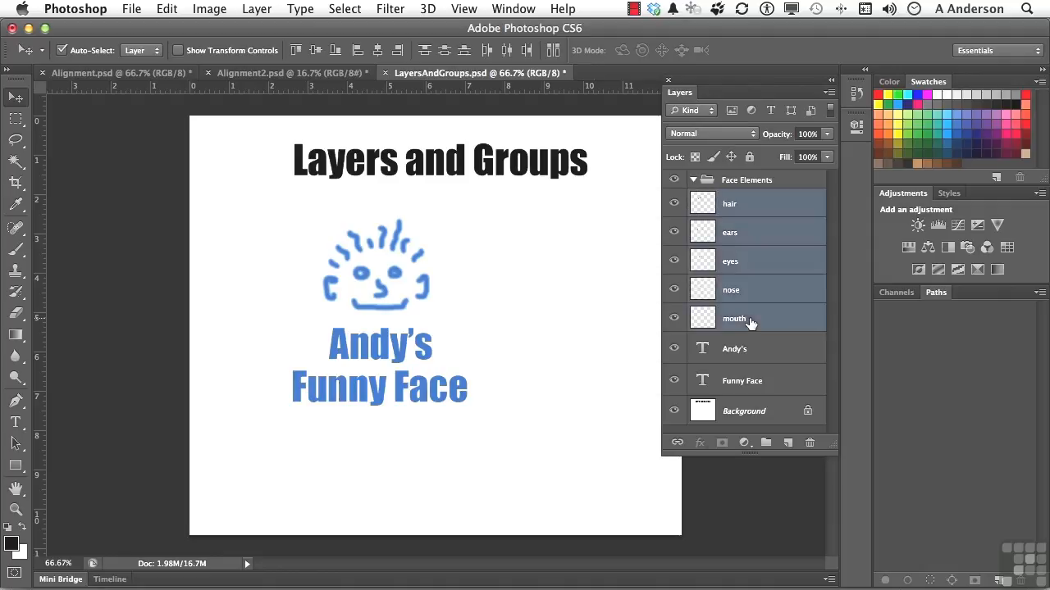
{"action": "left_click_drag", "start_coordinate": [706, 208], "coordinate": [705, 179]}
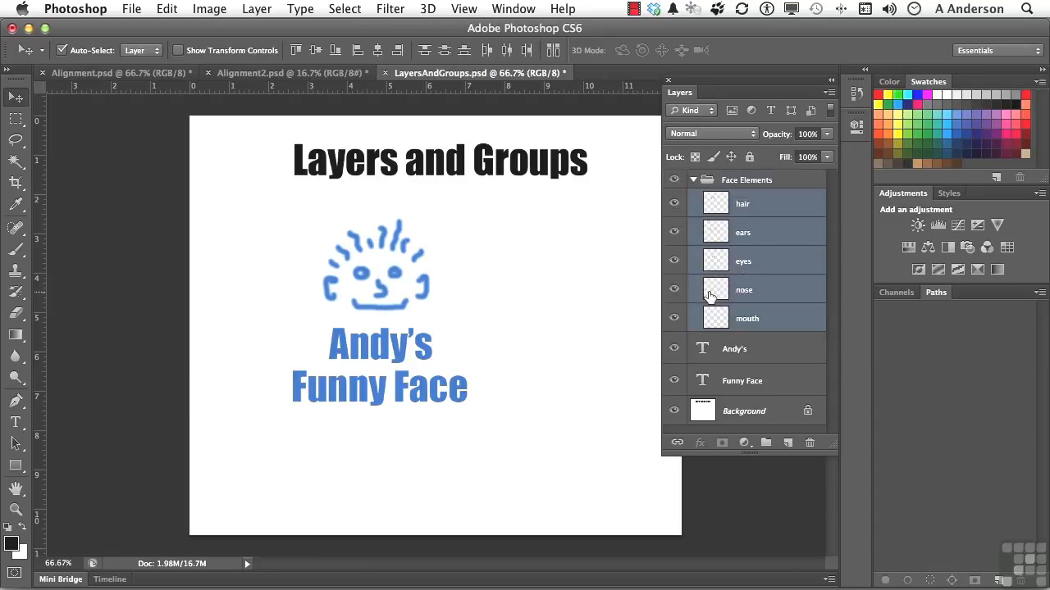
{"action": "left_click", "coordinate": [693, 179]}
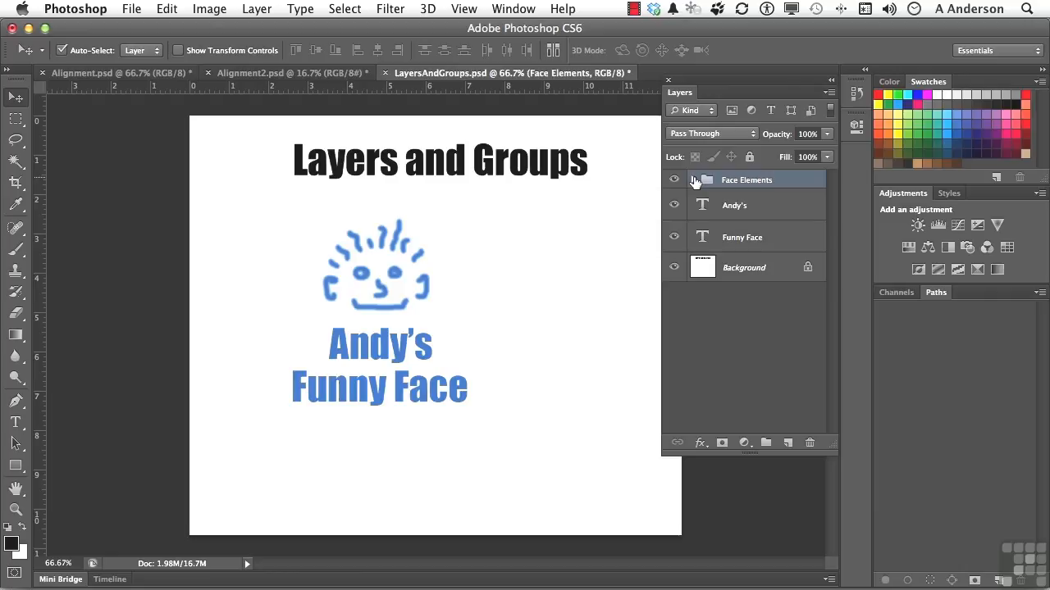
Toggle Face Elements visibility off and on, nudge the face drawing, and keep Pass Through blending
{"action": "left_click", "coordinate": [675, 178]}
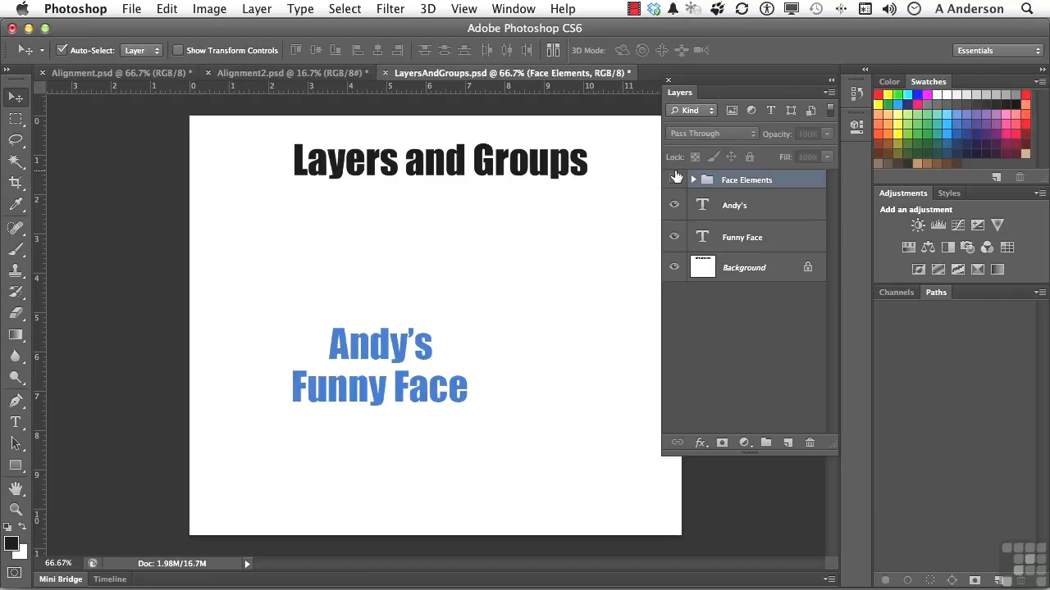
{"action": "left_click", "coordinate": [675, 179]}
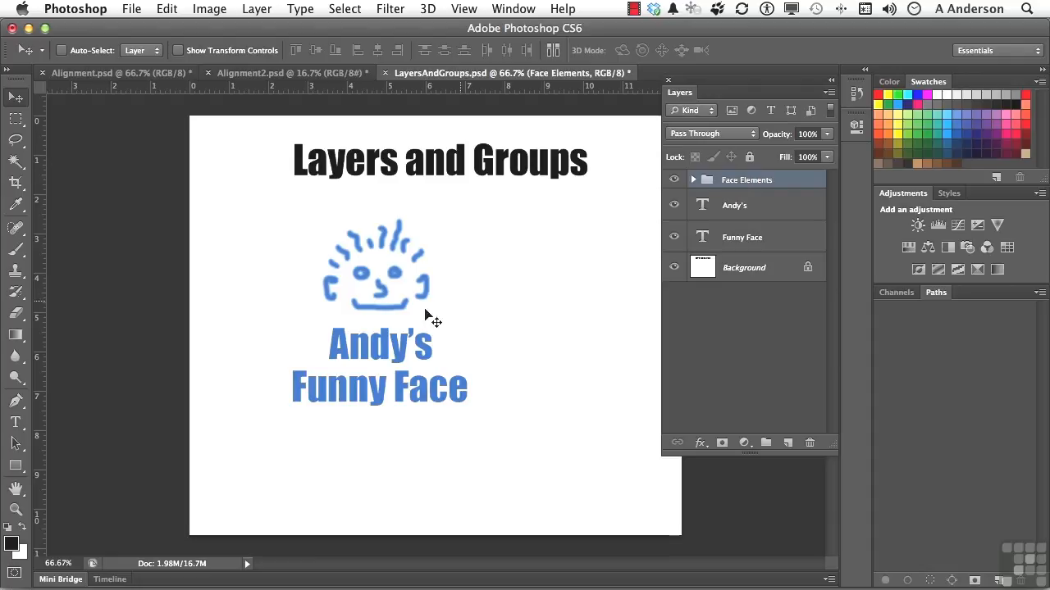
{"action": "mouse_move", "coordinate": [400, 303]}
{"action": "left_mouse_down"}
{"action": "mouse_move", "coordinate": [397, 262]}
{"action": "mouse_move", "coordinate": [414, 301]}
{"action": "mouse_move", "coordinate": [395, 311]}
{"action": "left_mouse_up"}
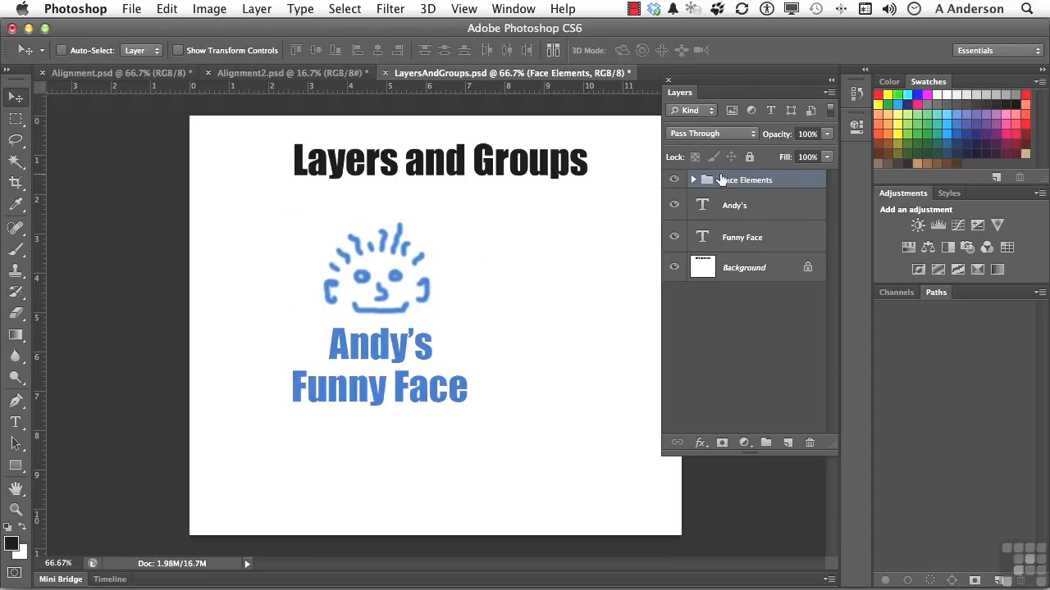
{"action": "left_click", "coordinate": [716, 134]}
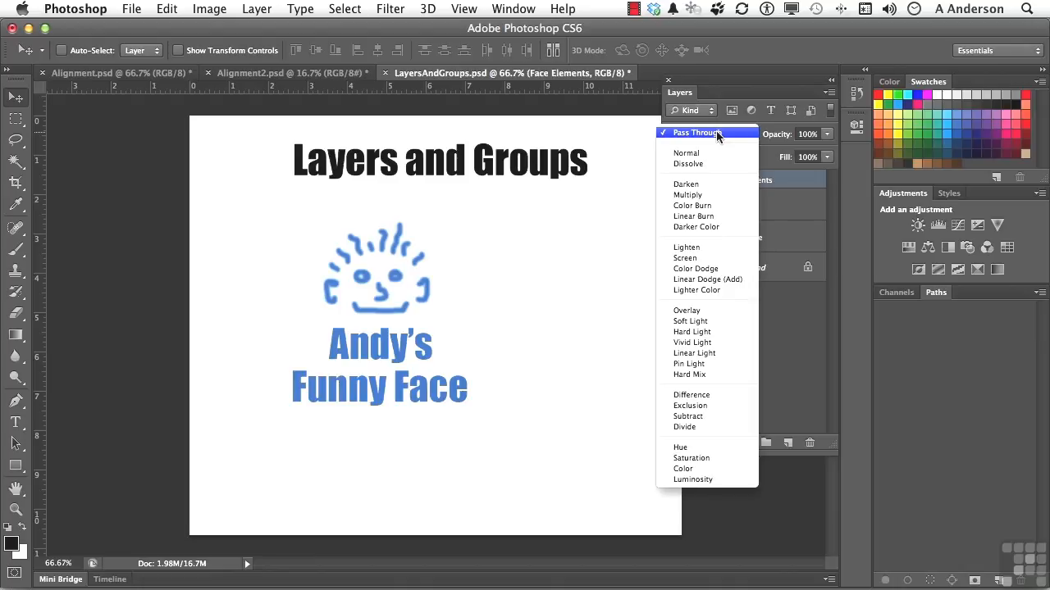
{"action": "left_click", "coordinate": [716, 133]}
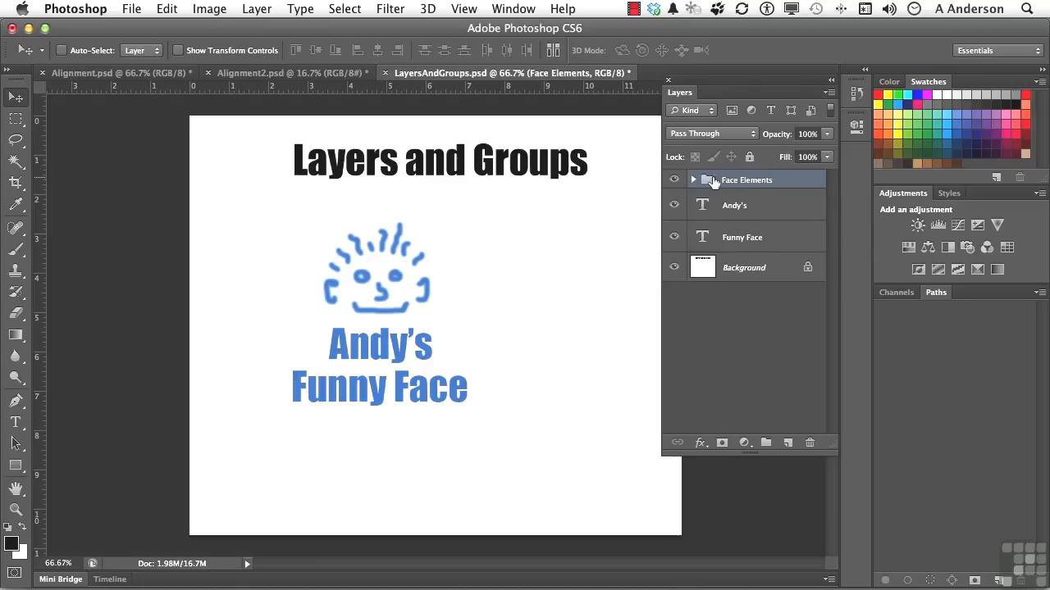
Delete the Face Elements group using Group Only, keeping its face layers
{"action": "left_click_drag", "start_coordinate": [710, 181], "coordinate": [812, 449]}
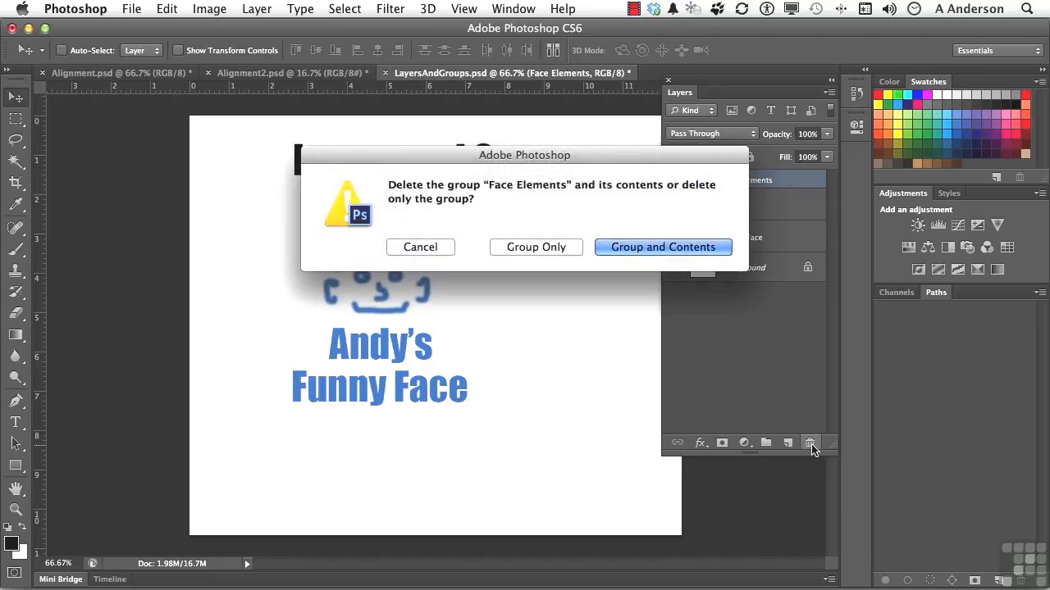
{"action": "left_click", "coordinate": [538, 250]}
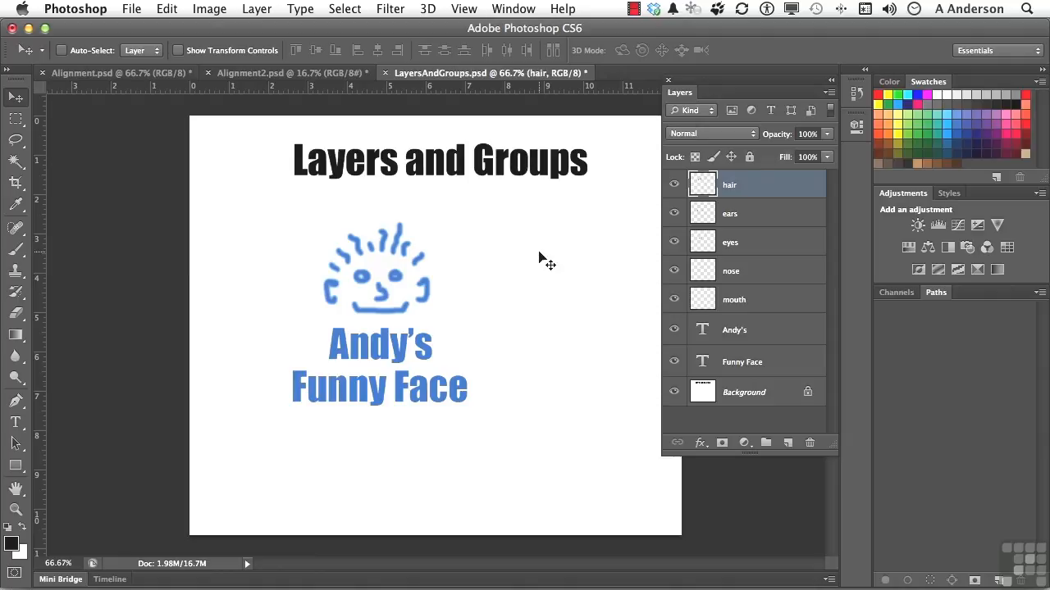
Group the selected hair through mouth layers via New Group from Layers, named 'Face Elements'
{"action": "left_click", "coordinate": [744, 302], "text": "shift"}
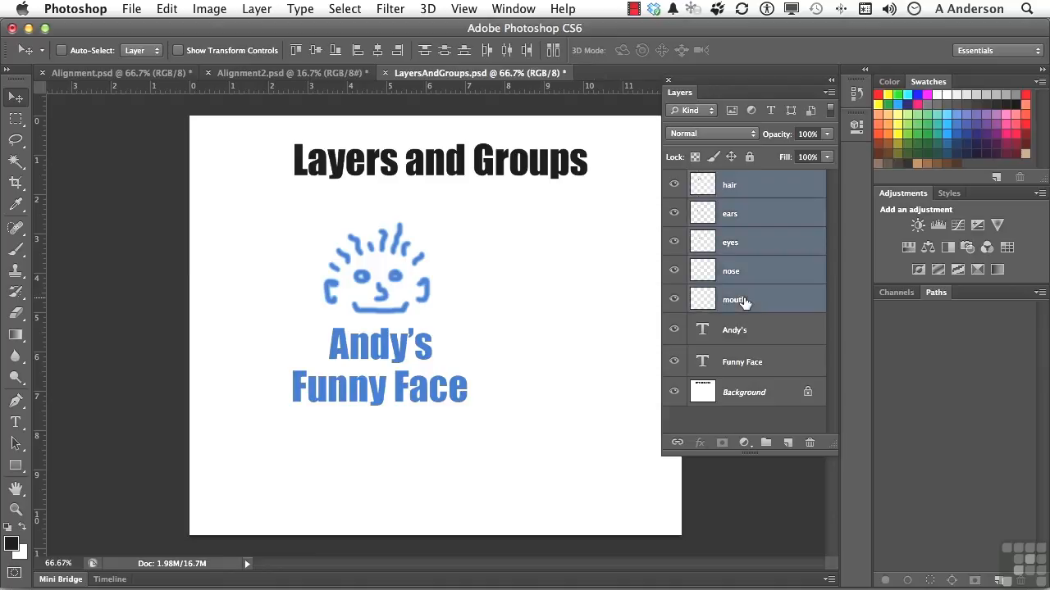
{"action": "left_click", "coordinate": [829, 94]}
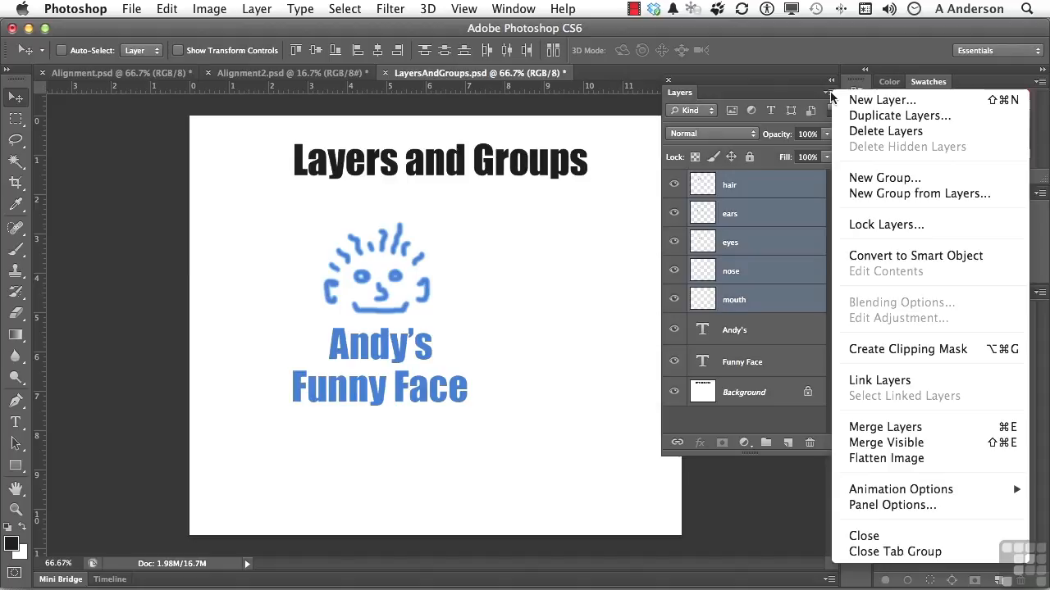
{"action": "left_click", "coordinate": [857, 194]}
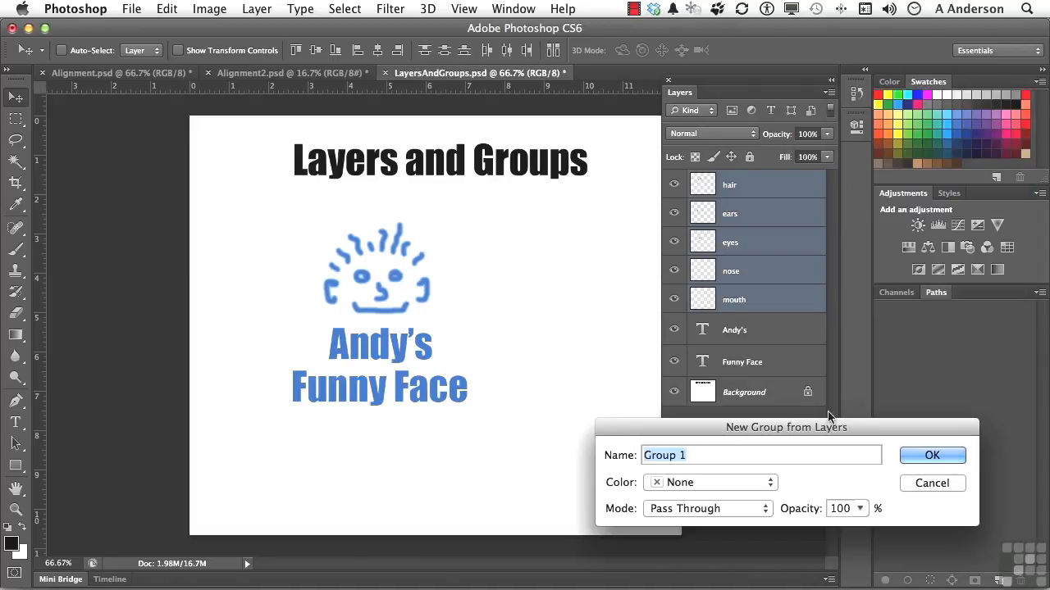
{"action": "left_click_drag", "start_coordinate": [821, 431], "coordinate": [661, 300]}
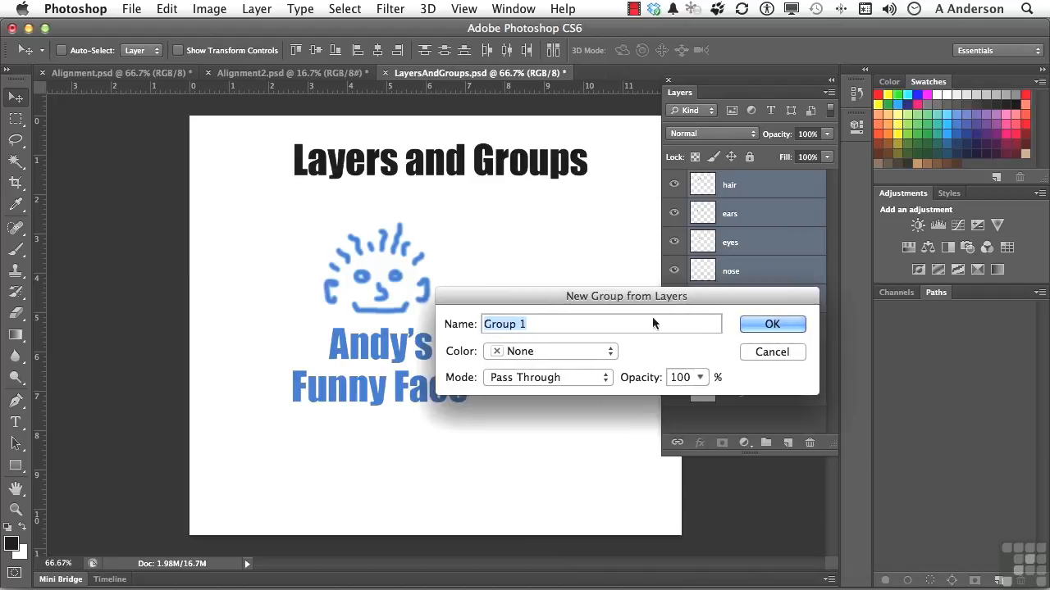
{"action": "type", "text": "Face "}
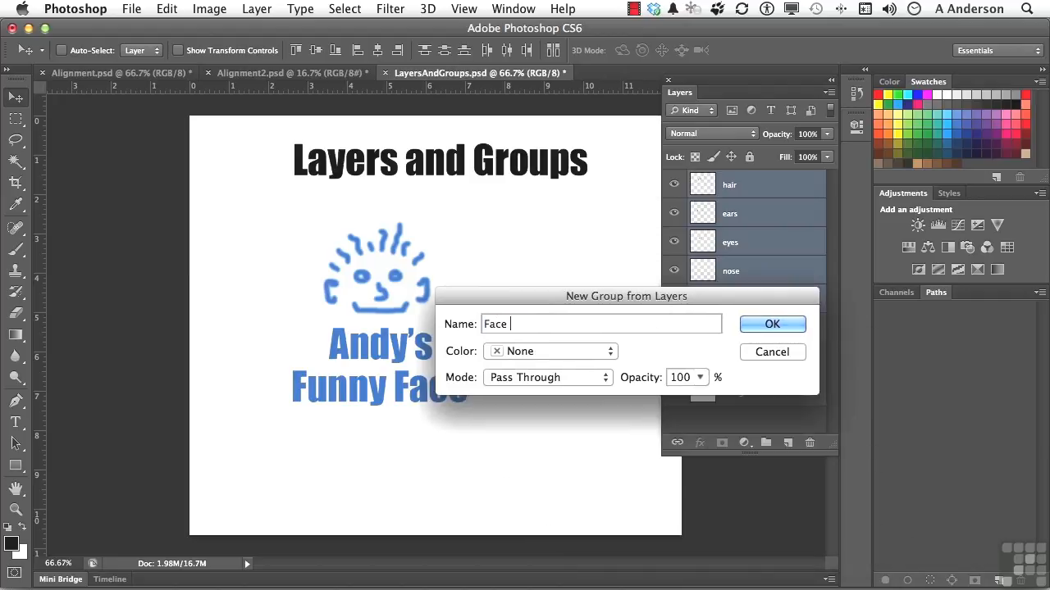
{"action": "type", "text": "Elements"}
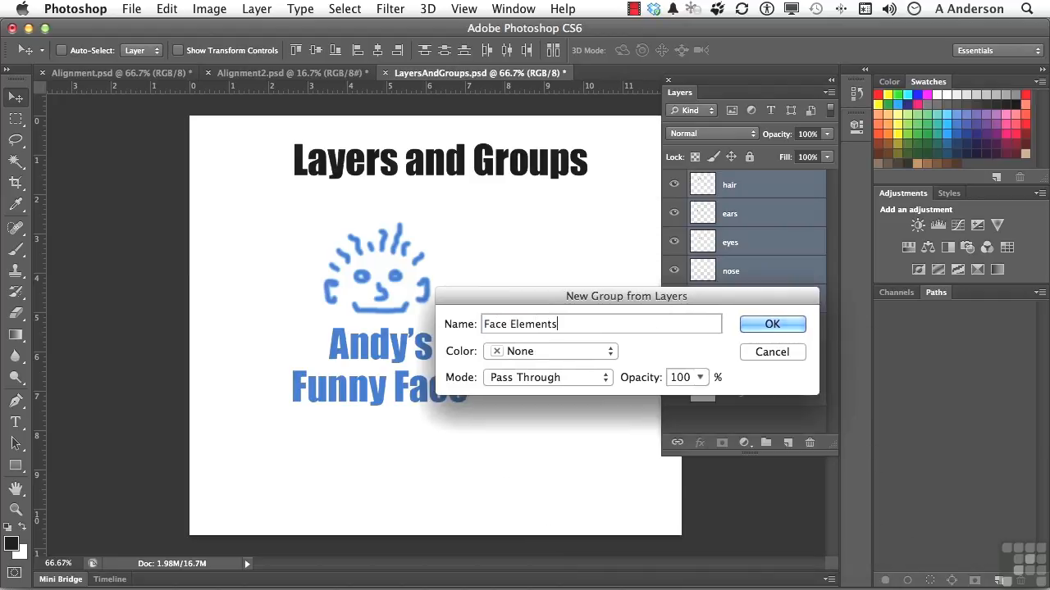
{"action": "left_click", "coordinate": [766, 326]}
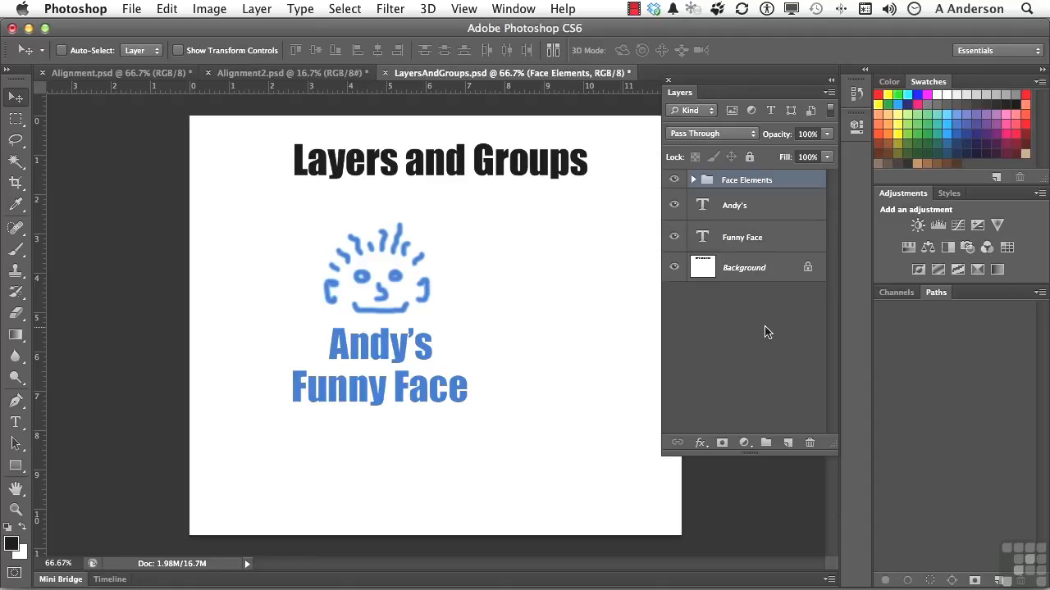
Filter to type layers, group Andy's and Funny Face as 'Text', then clear the filter
{"action": "left_click", "coordinate": [771, 112]}
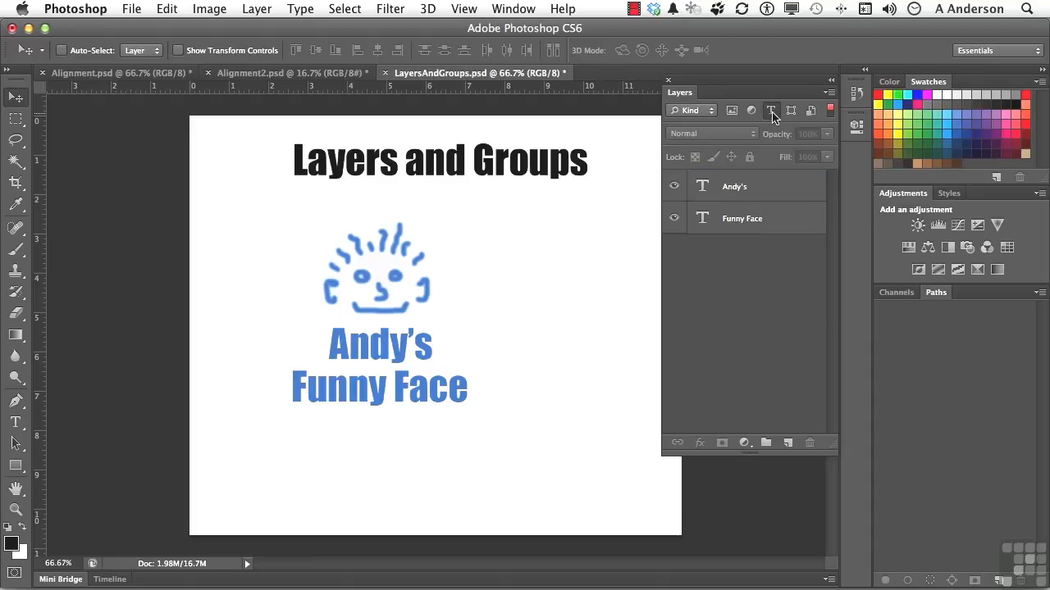
{"action": "left_click", "coordinate": [758, 188]}
{"action": "left_click", "coordinate": [764, 218], "text": "shift"}
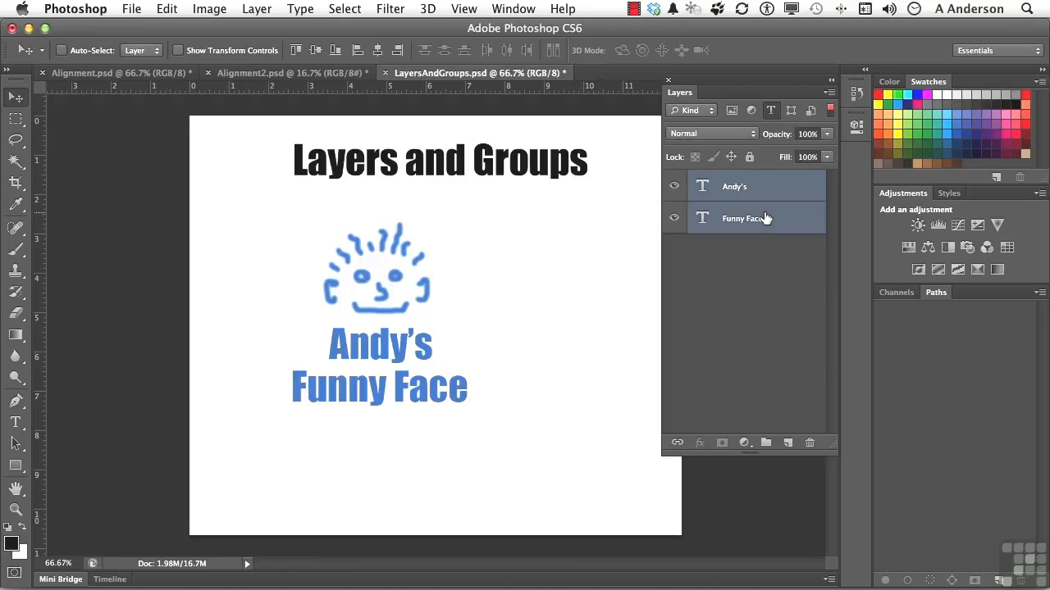
{"action": "left_click", "coordinate": [829, 91]}
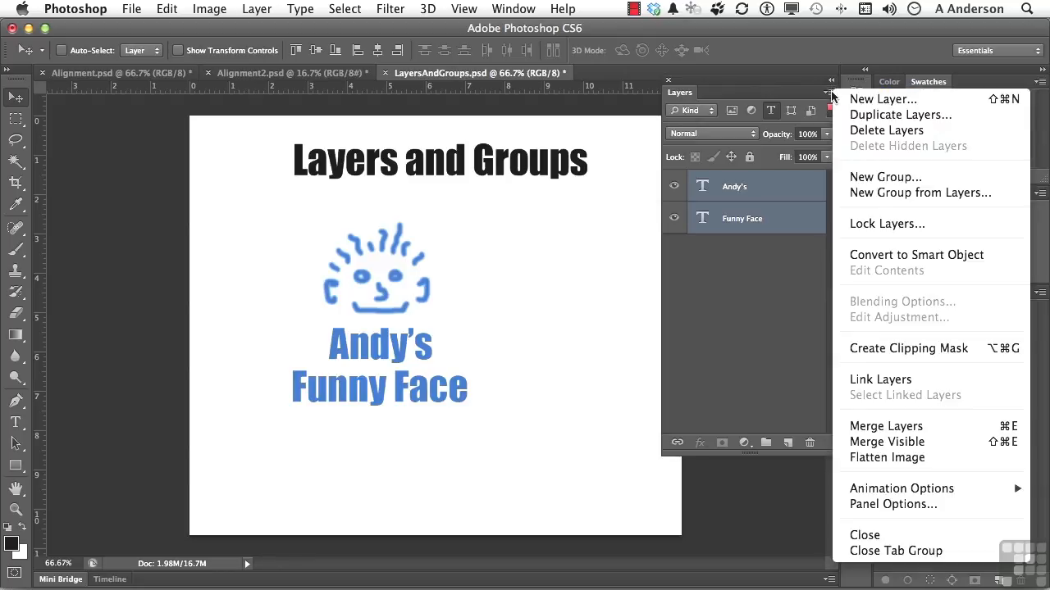
{"action": "left_click", "coordinate": [876, 197]}
{"action": "type", "text": "Text"}
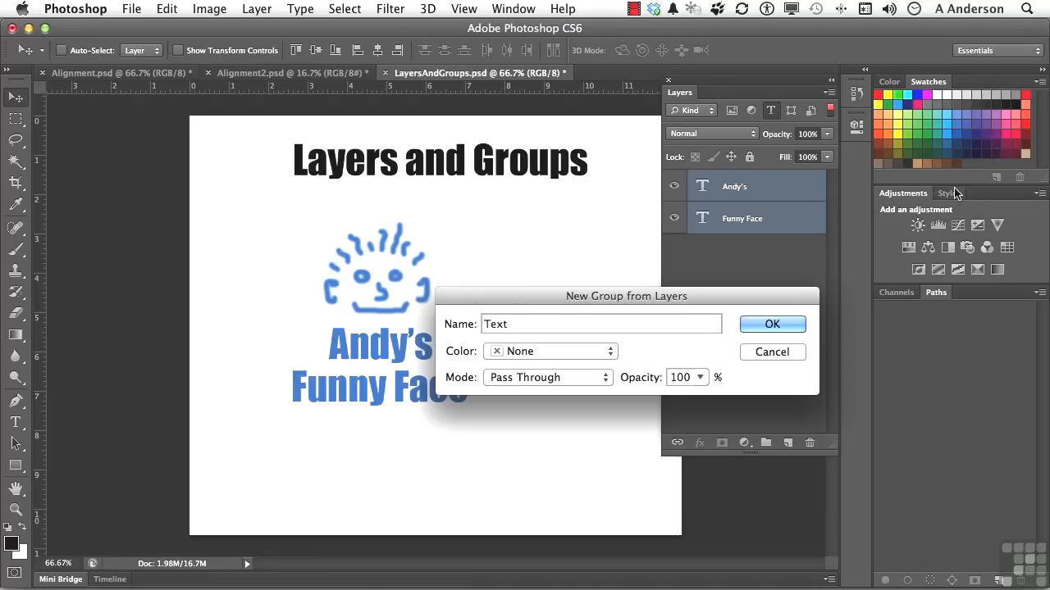
{"action": "left_click", "coordinate": [772, 324]}
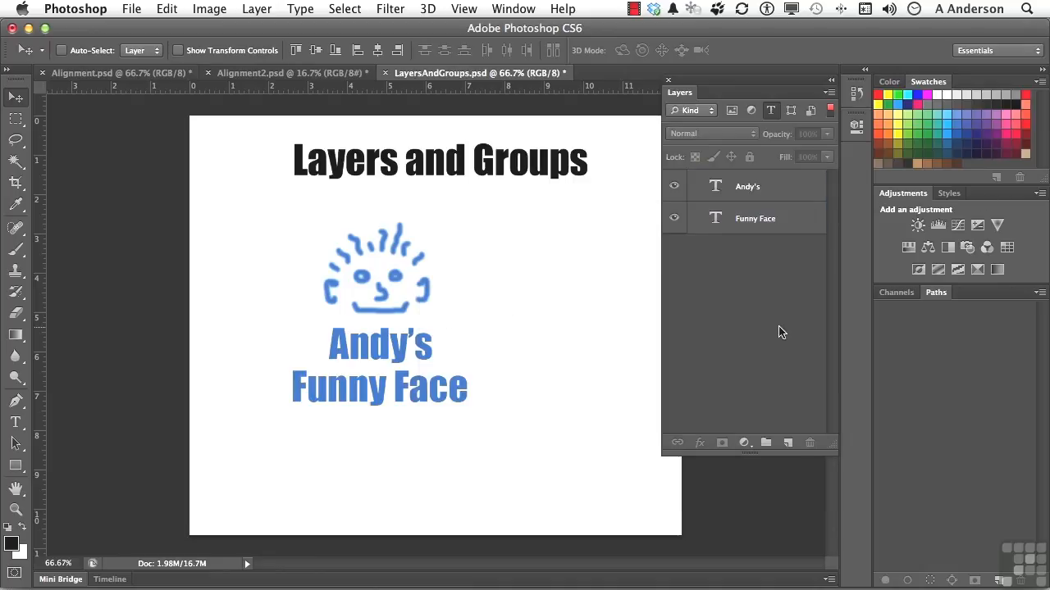
{"action": "left_click", "coordinate": [772, 110]}
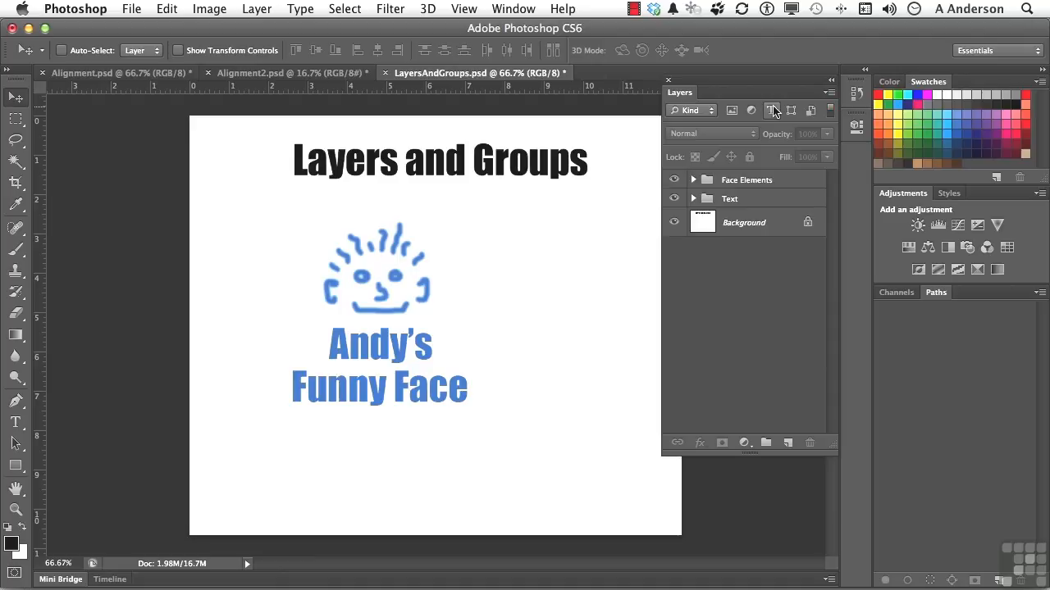